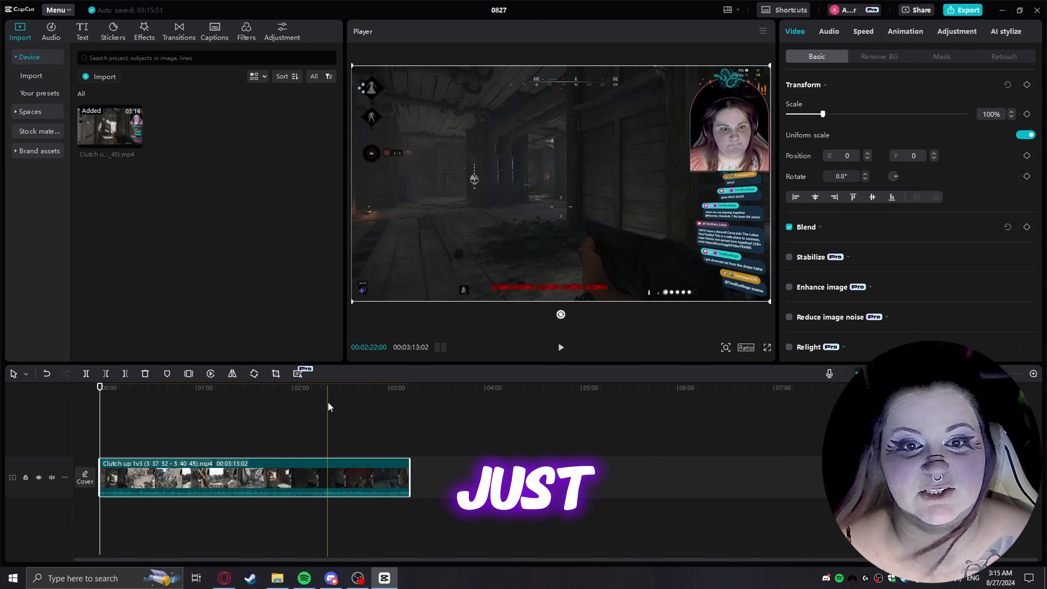
Find the low-health fight moment near the end of the gameplay clip and split the clip at 00:02:29:09.
click(346, 401)
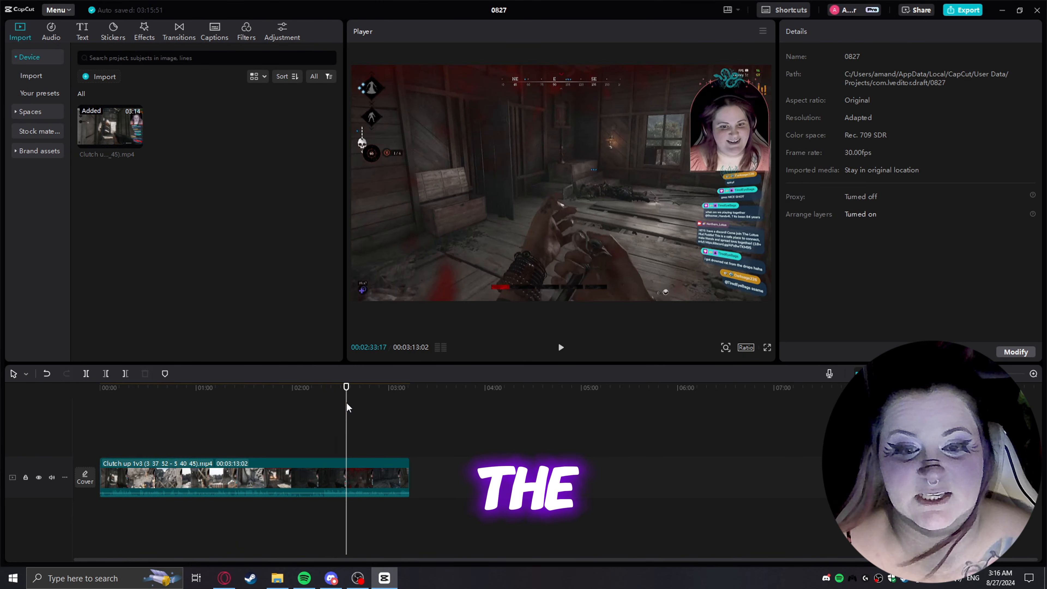
click(561, 348)
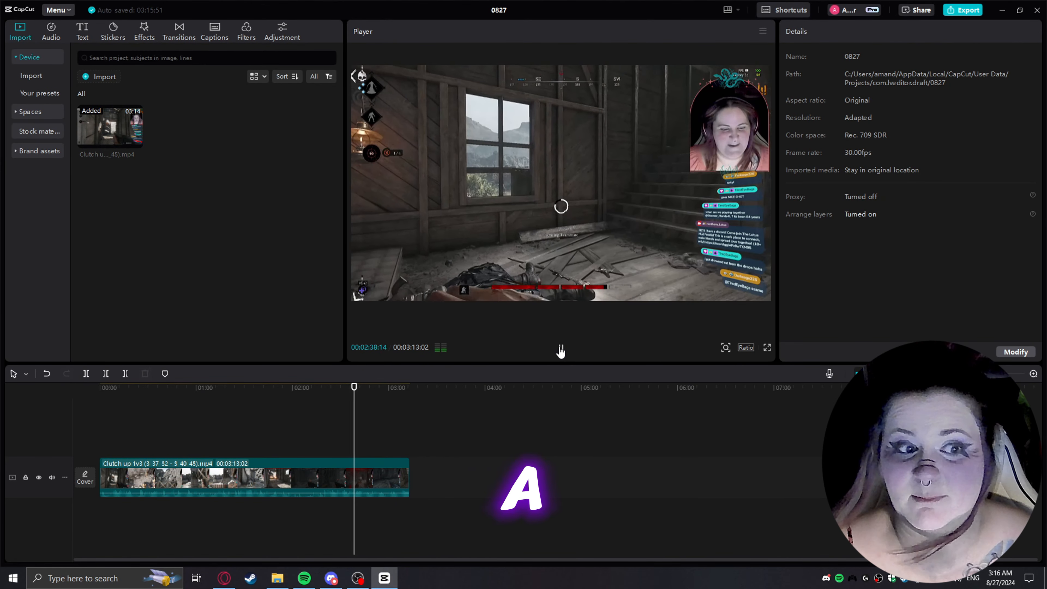
click(560, 350)
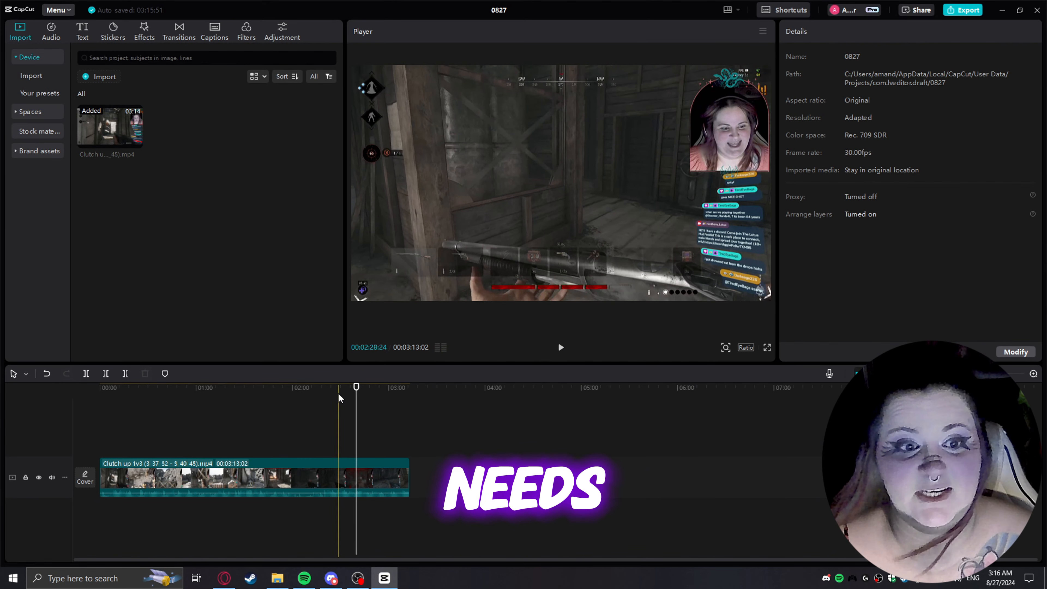
drag(339, 398, 331, 398)
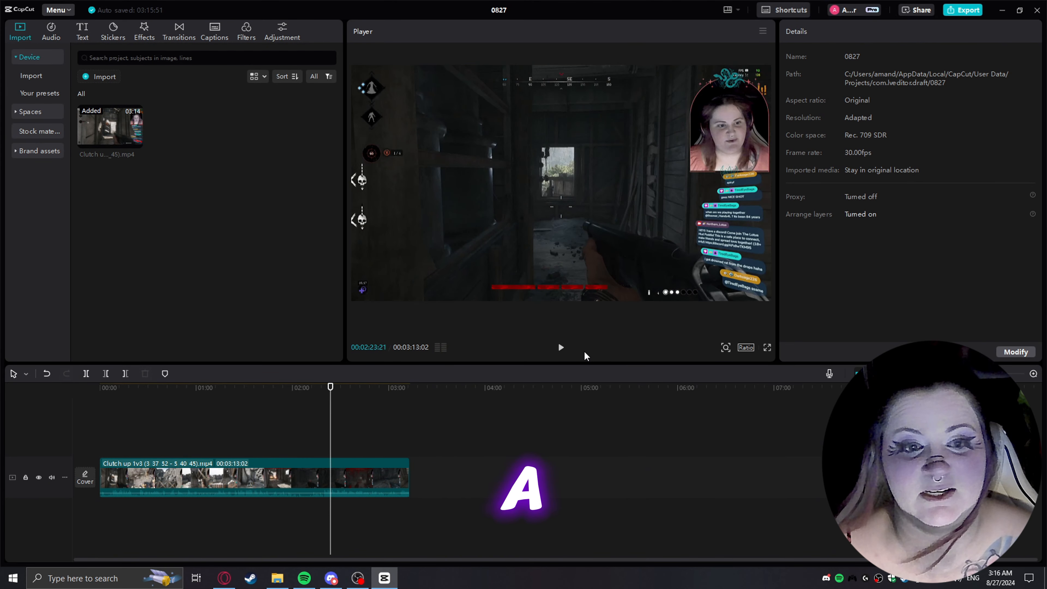
click(560, 349)
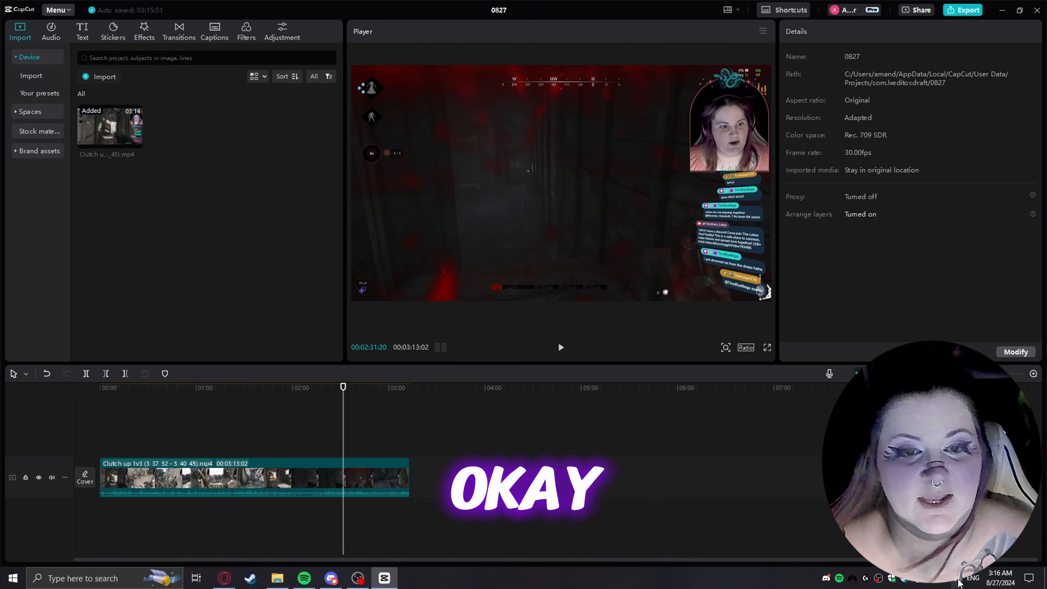
click(1002, 512)
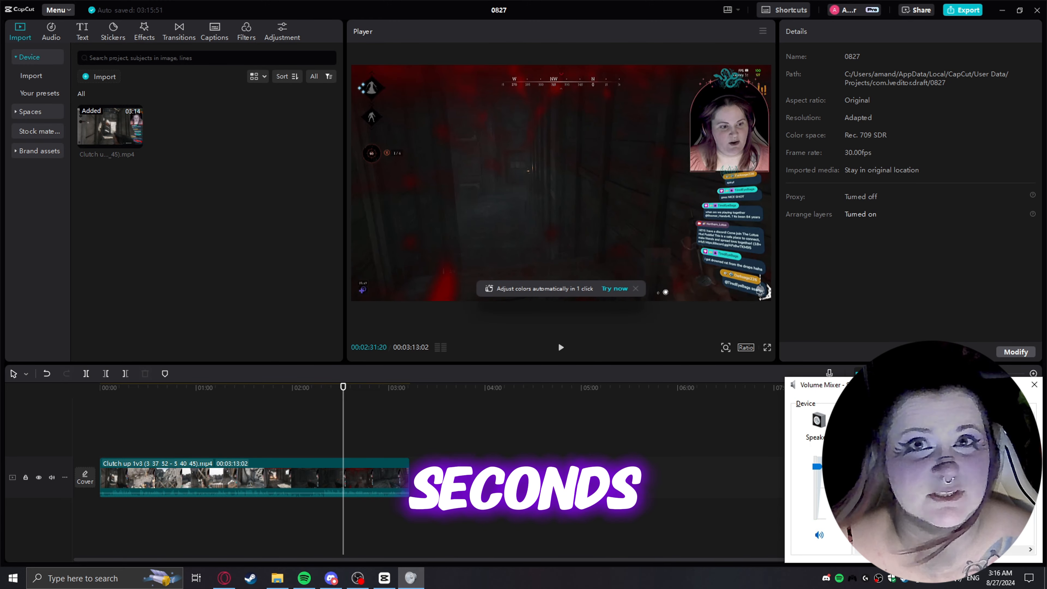
click(1034, 385)
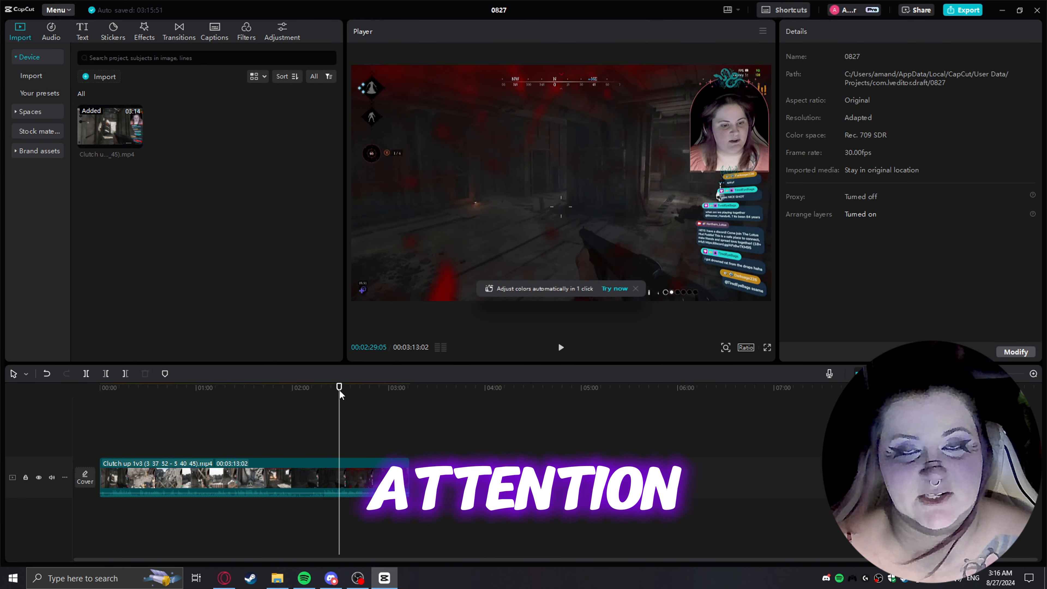
click(561, 347)
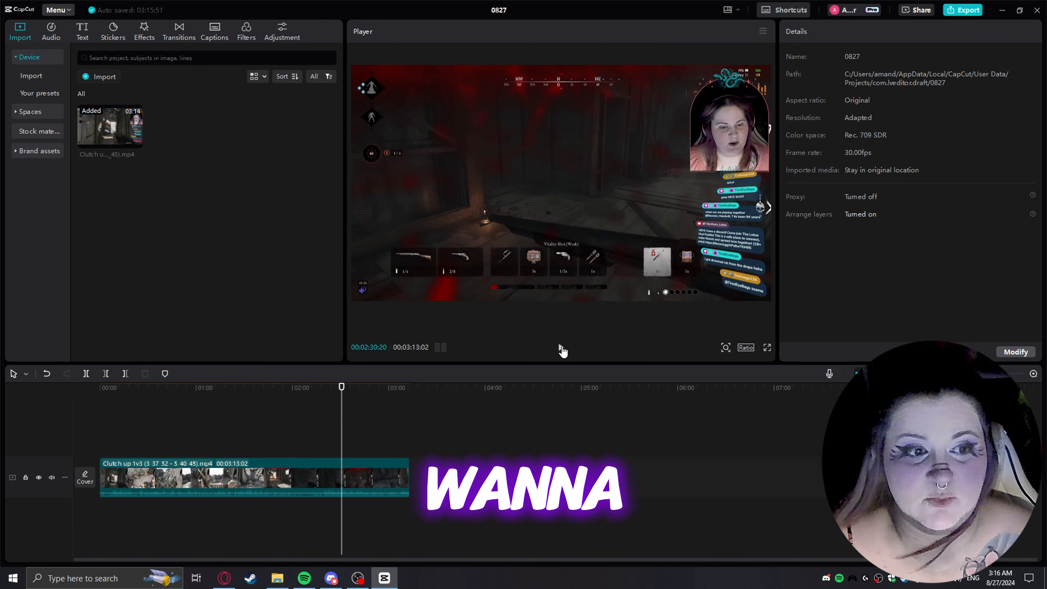
click(335, 411)
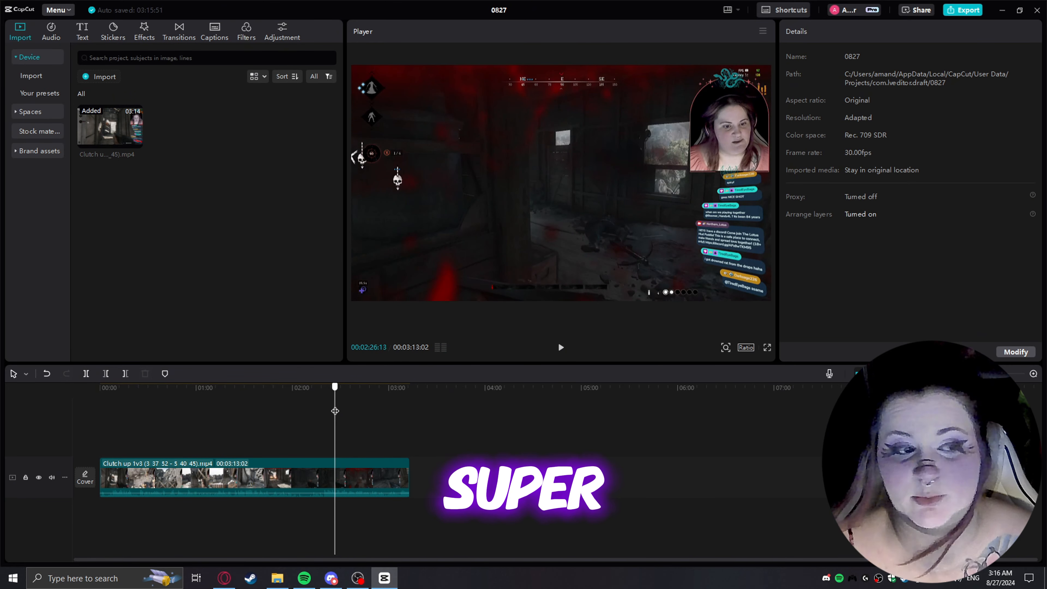
click(560, 347)
click(561, 347)
key(ctrl+b)
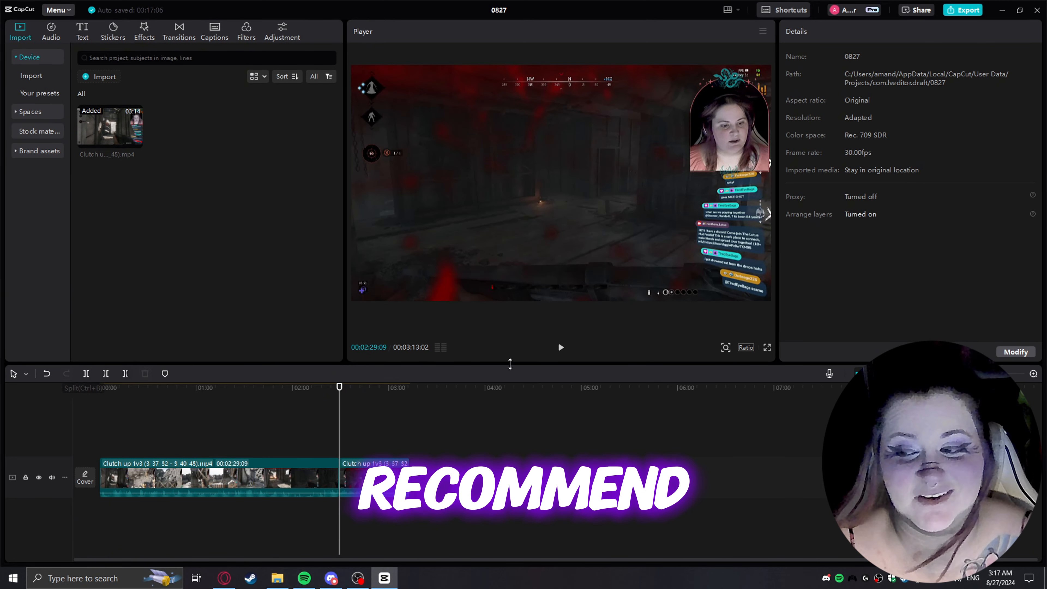
Cut off the footage after 00:02:37:27 and move the remaining short end segment to the start of the timeline as the hook.
click(561, 347)
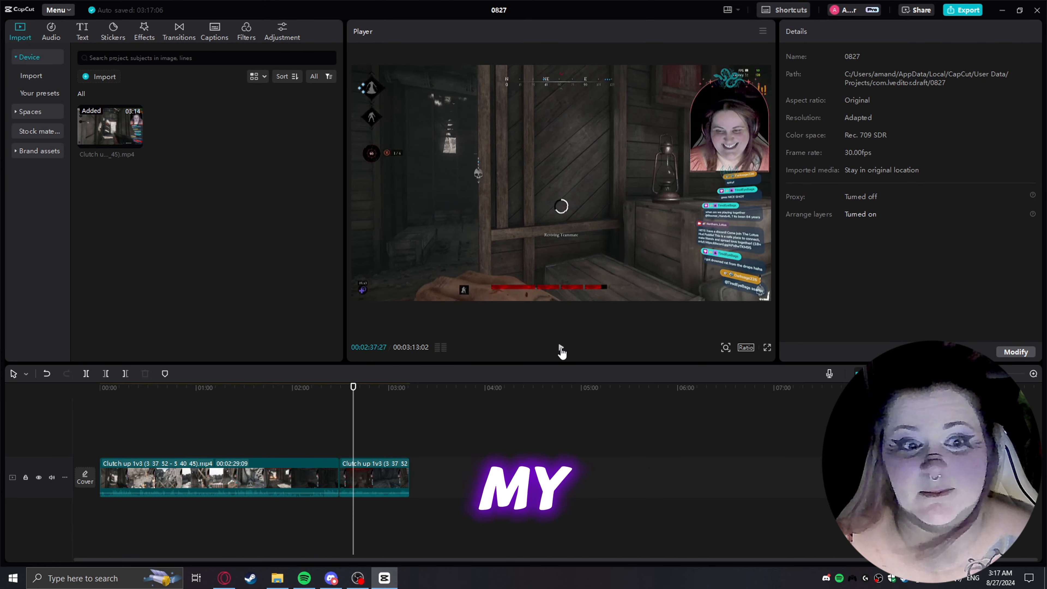
click(561, 349)
click(125, 373)
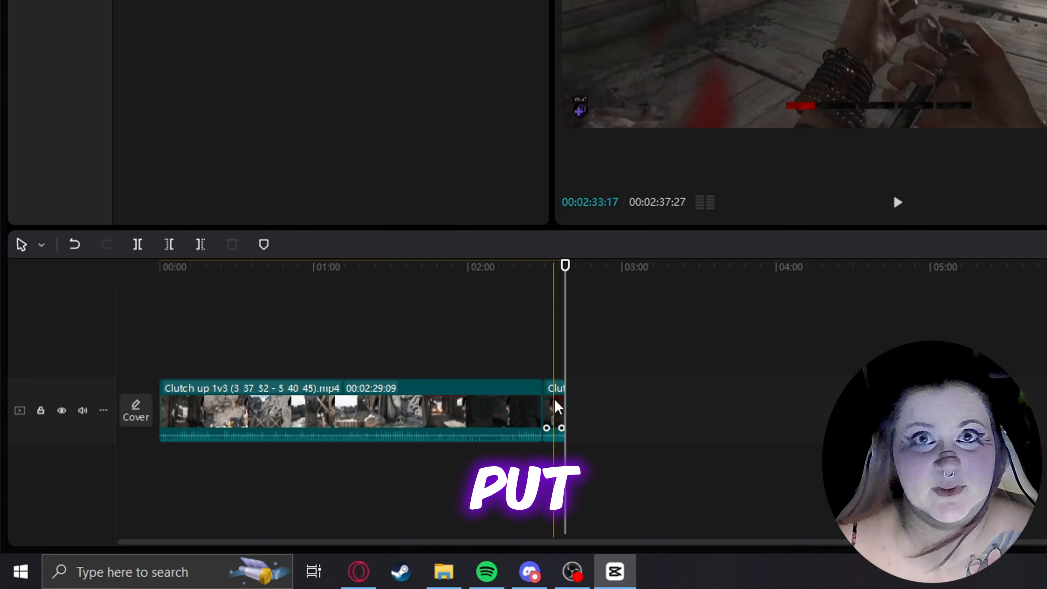
drag(348, 476, 323, 447)
drag(514, 362, 178, 371)
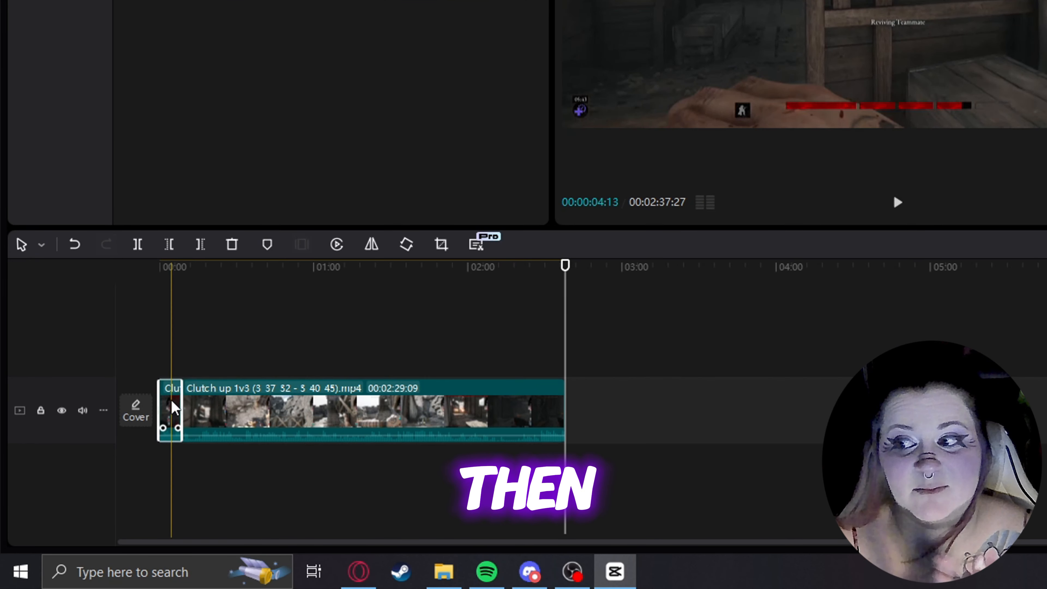
Try trimming the opening of the clip after the hook up to 00:00:15:27, and undo that trim.
click(115, 443)
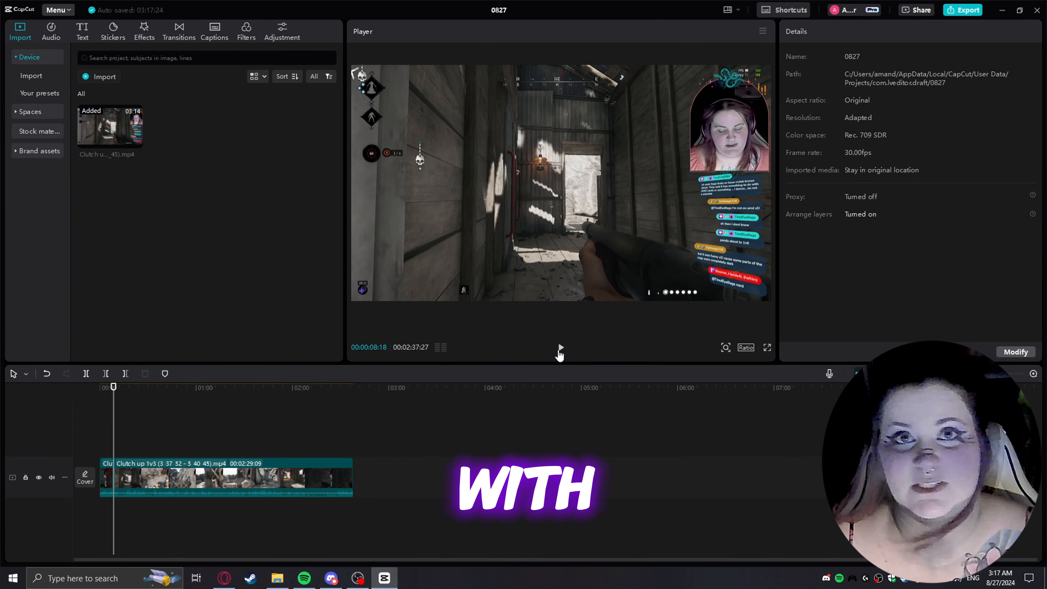
click(560, 348)
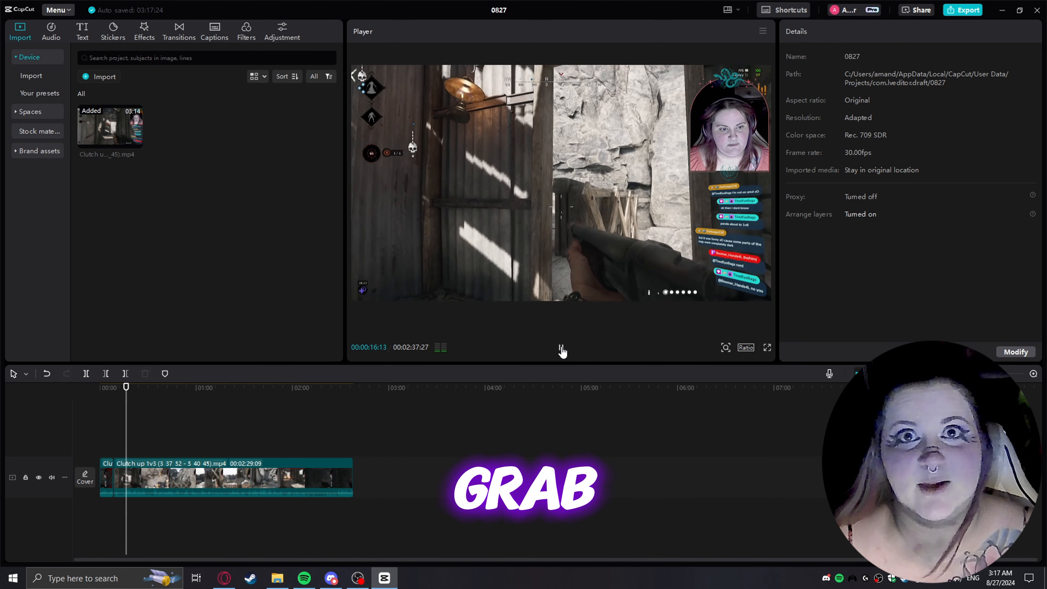
click(561, 349)
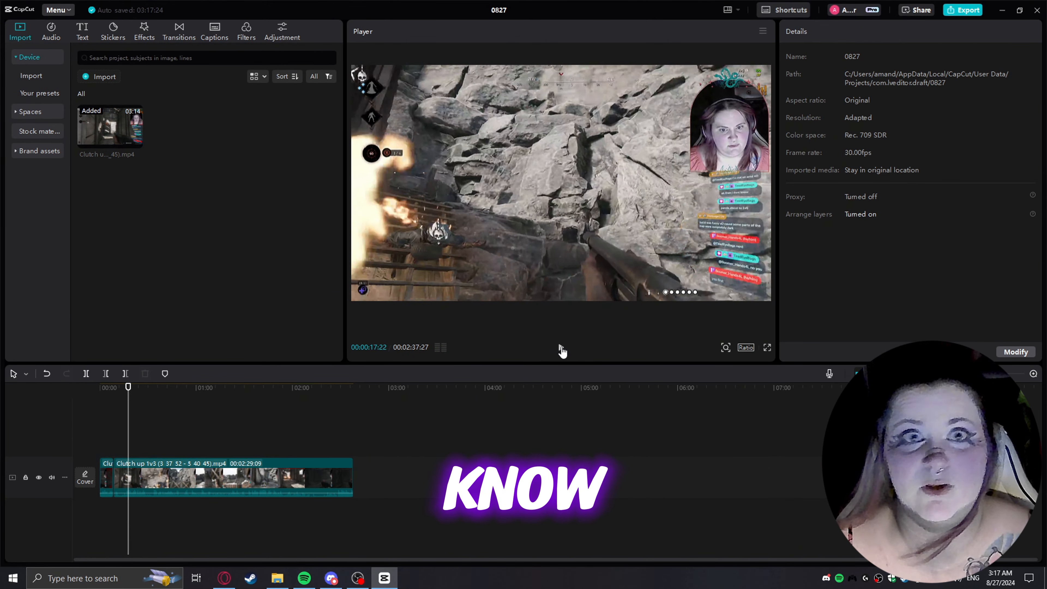
drag(128, 426, 121, 428)
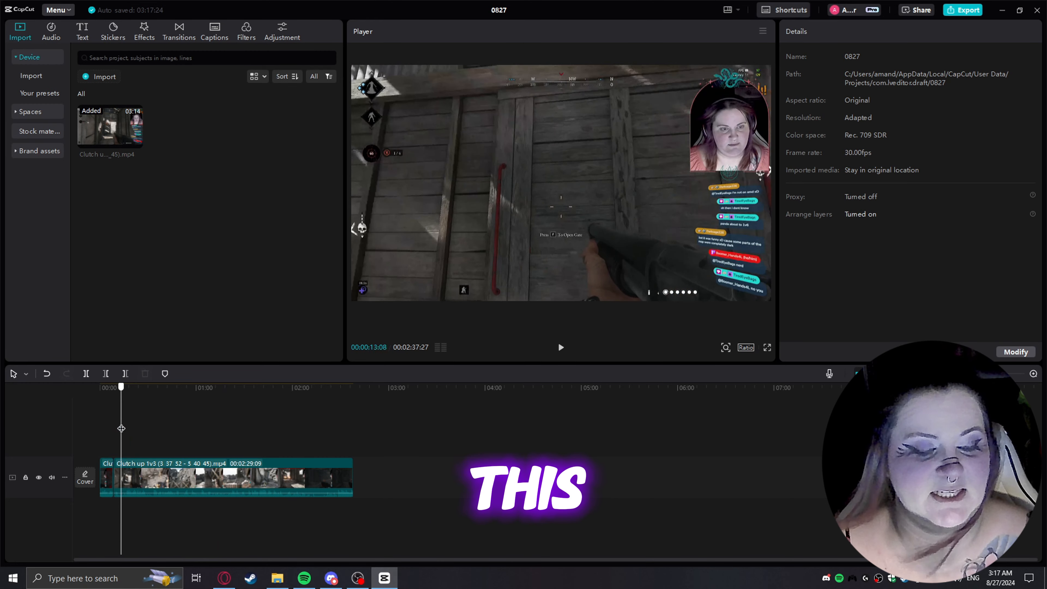
click(561, 348)
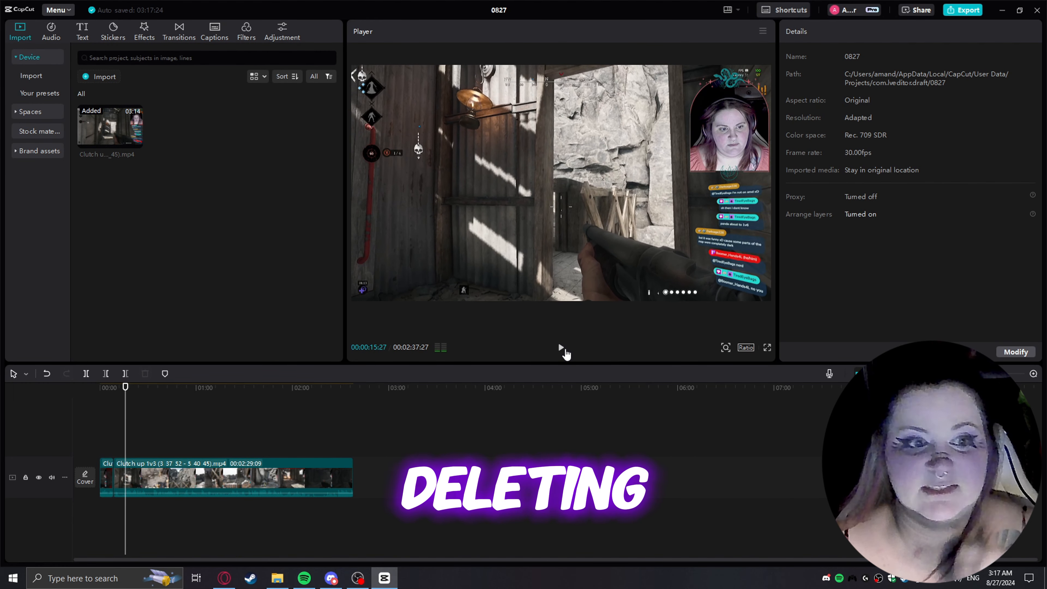
click(106, 373)
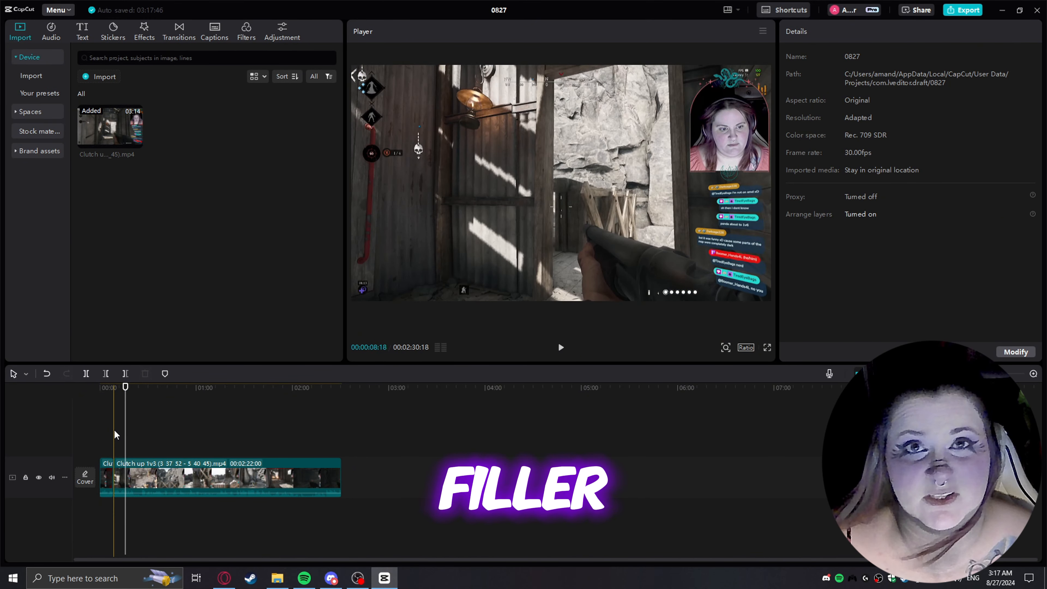
click(560, 347)
click(559, 348)
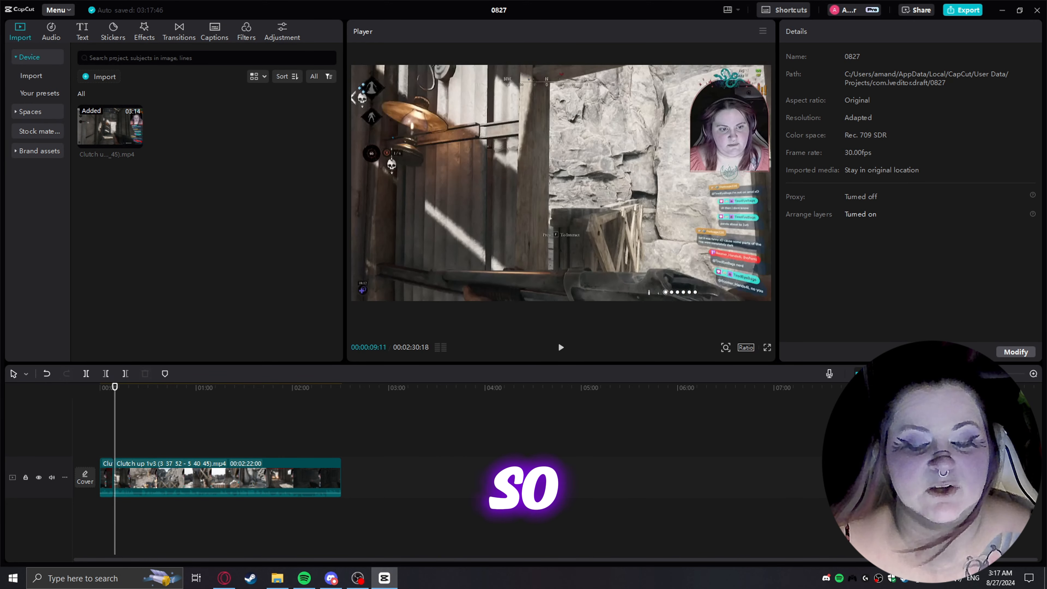
click(47, 374)
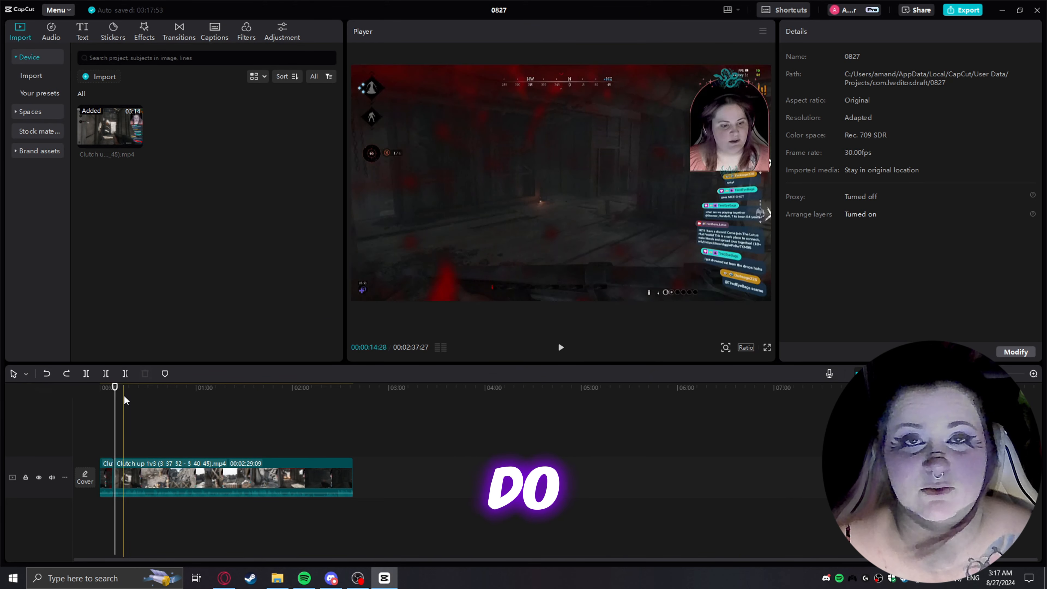
Split the clip after the hook at 00:00:14:14 and delete the filler segment between the hook and that cut.
click(559, 347)
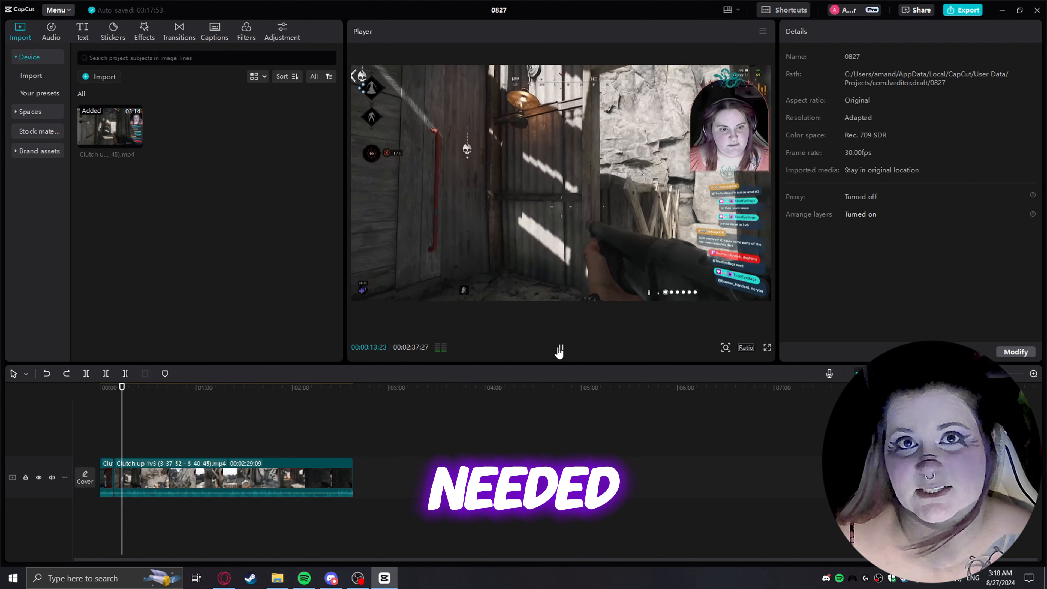
click(559, 350)
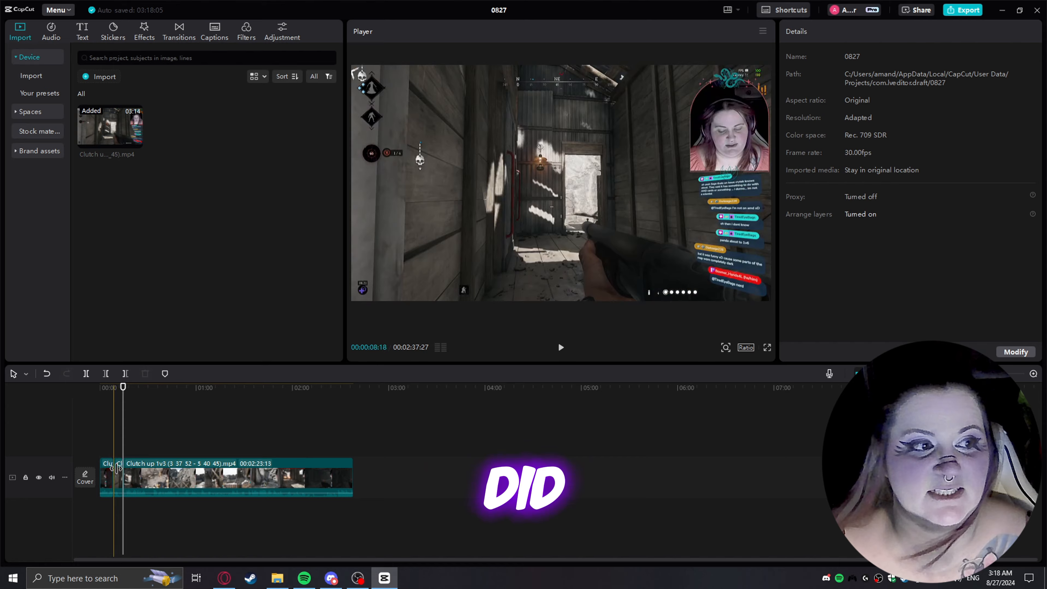
click(117, 467)
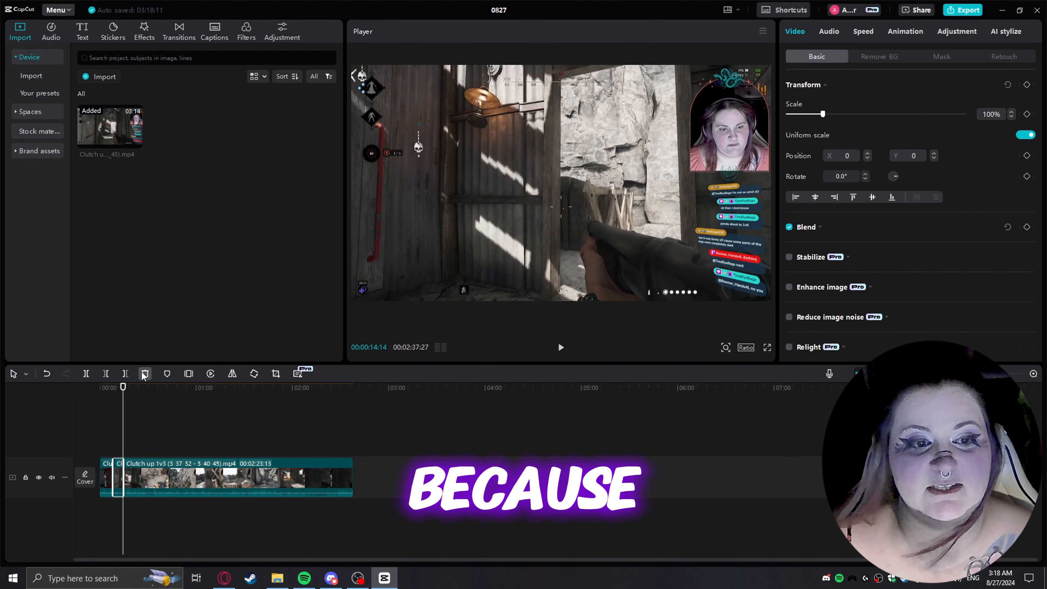
click(145, 373)
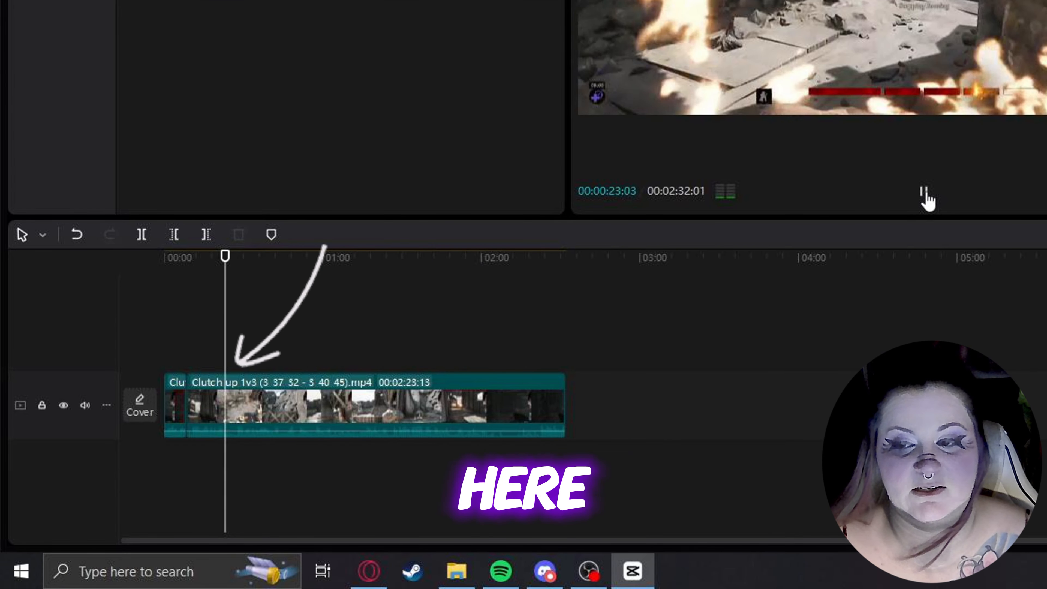
Split the main clip at 00:00:26:02 and 00:00:31:08, and delete the segment between the two cuts.
click(923, 192)
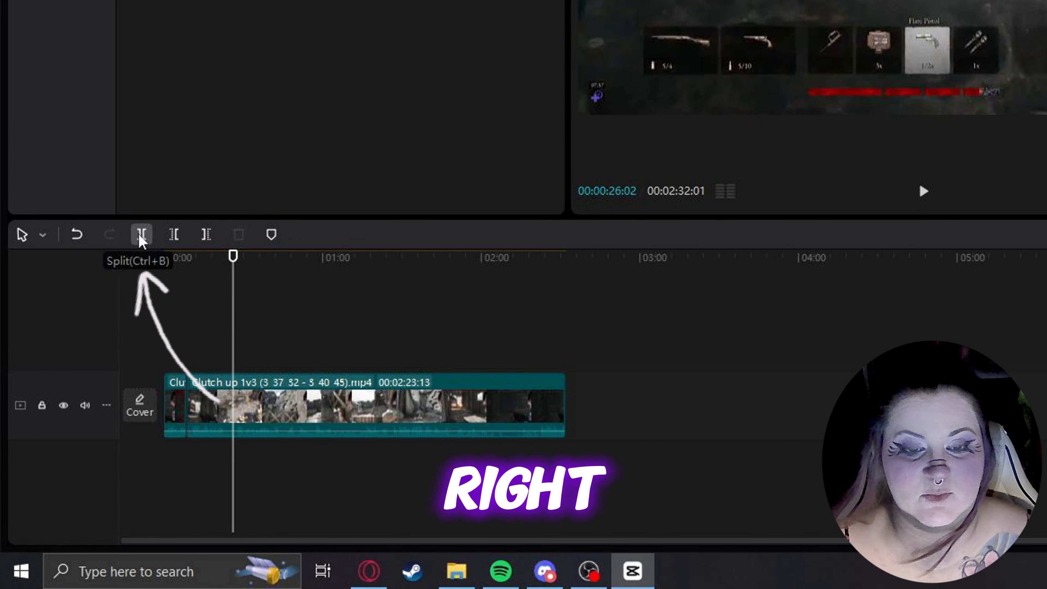
click(142, 234)
click(924, 191)
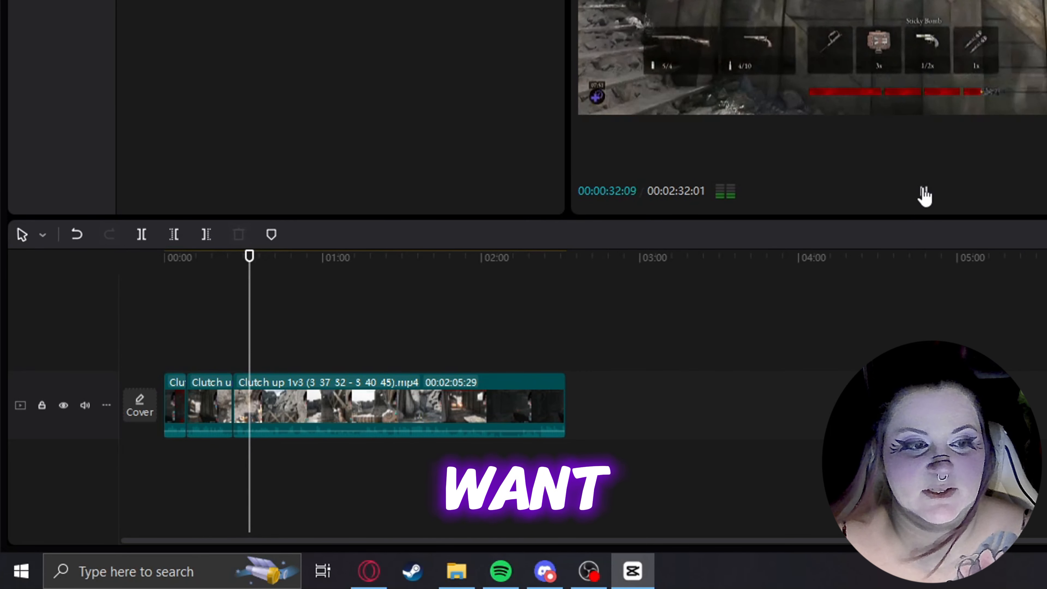
click(924, 190)
drag(250, 311, 247, 313)
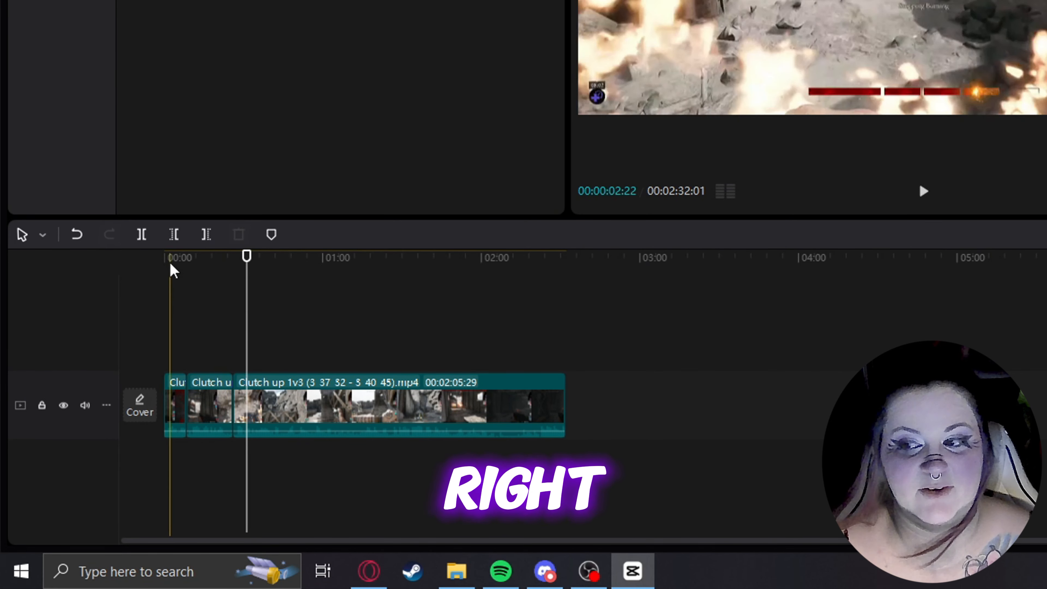
click(141, 234)
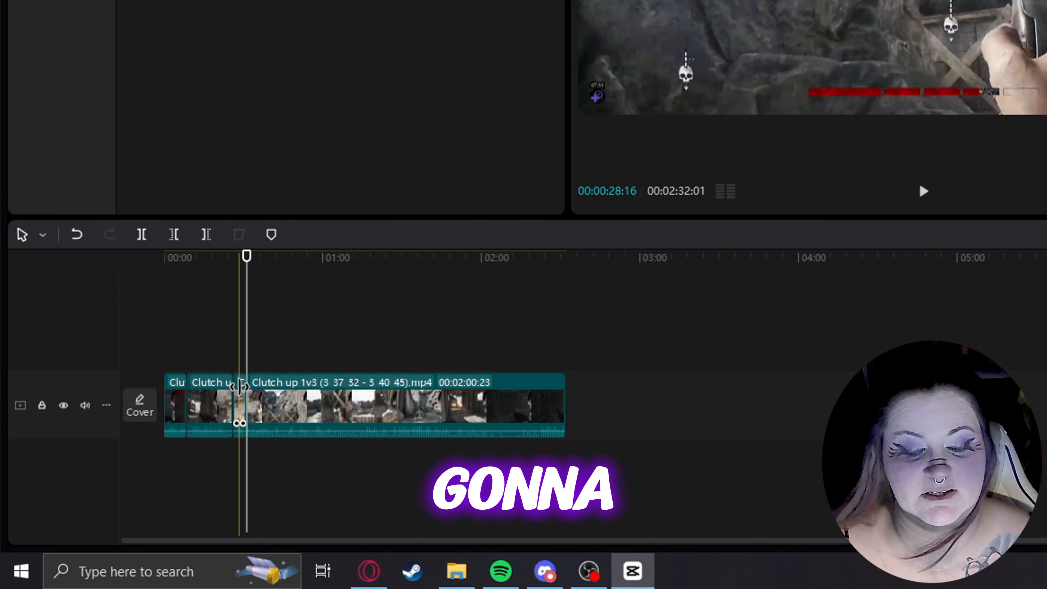
click(241, 404)
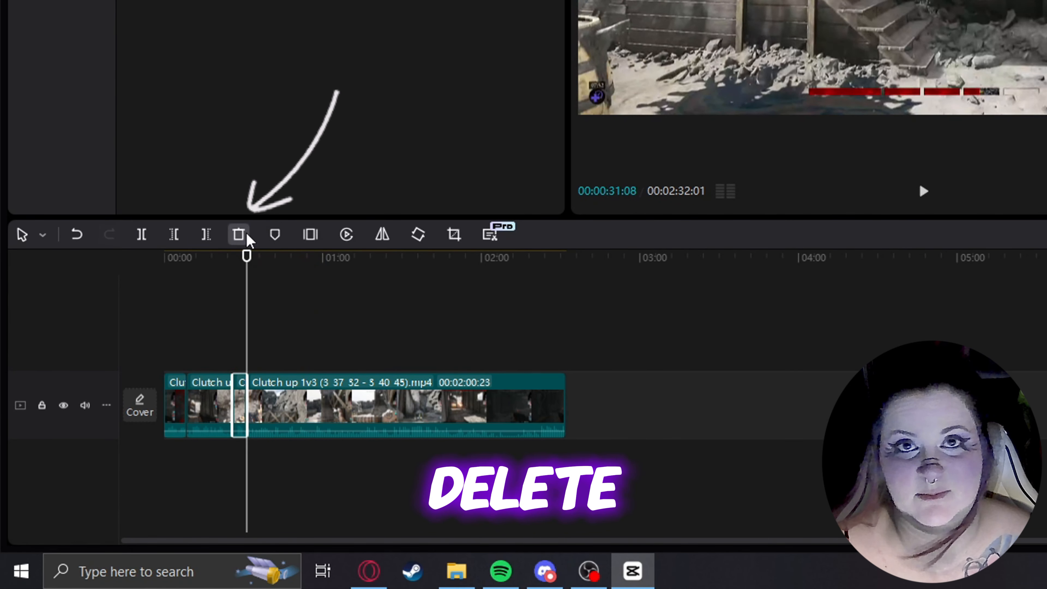
click(240, 236)
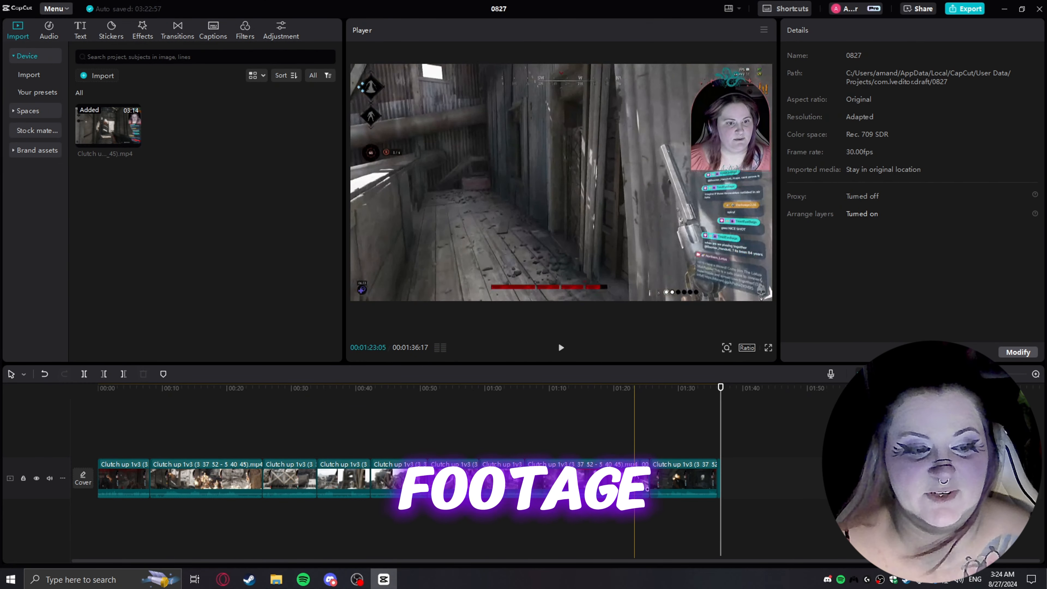
Extend the start of the last clip by about half a second and play the ending from 00:01:24:08.
click(639, 474)
drag(654, 465, 653, 465)
click(641, 455)
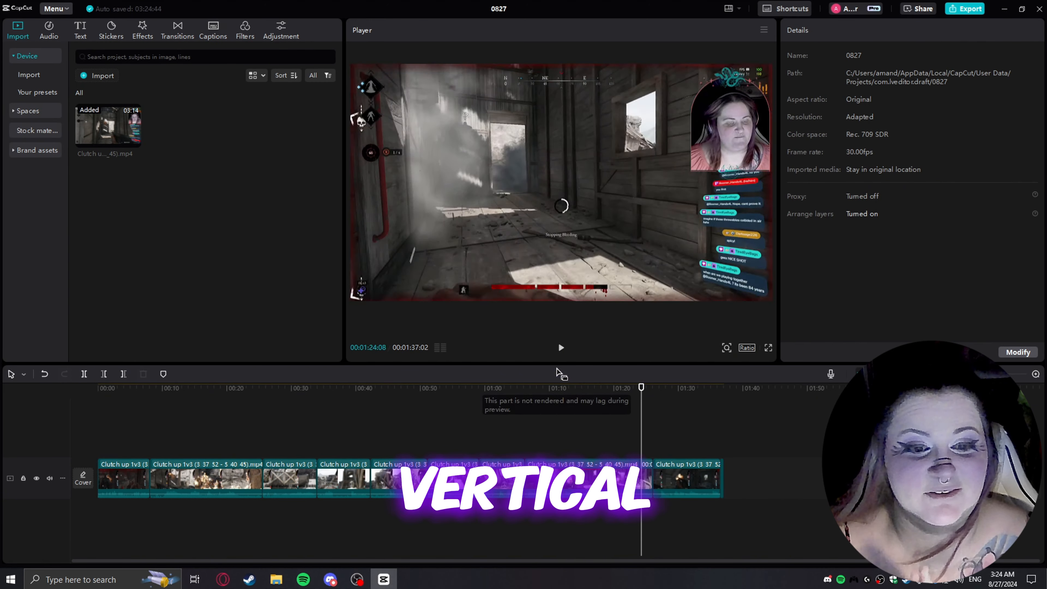
click(560, 348)
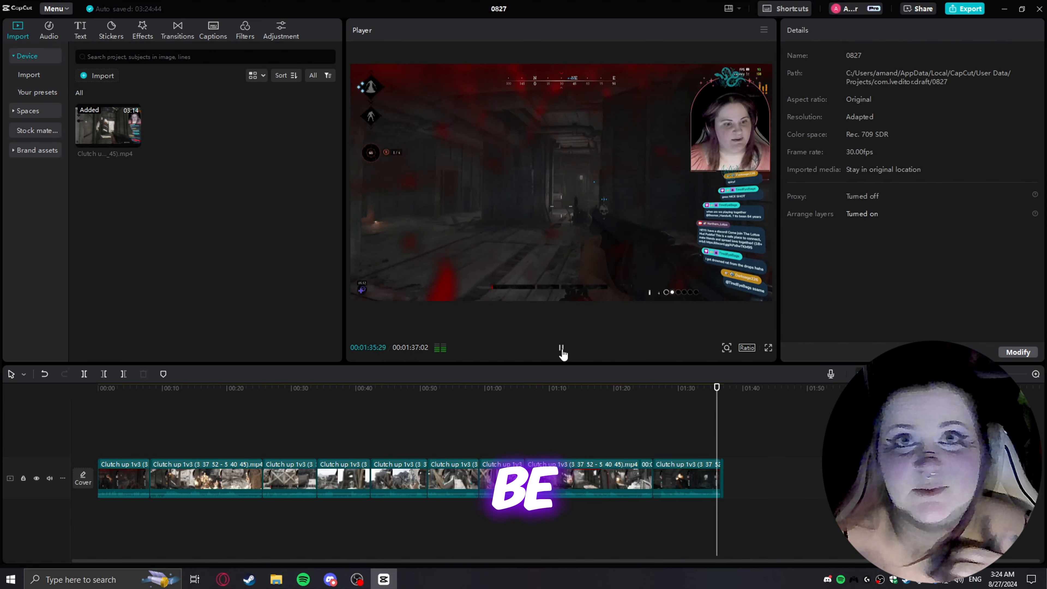
Export the edited video as 0827.mp4 in 4K resolution at 60fps with the H.264 codec.
click(962, 11)
scroll(578, 388, down, 4)
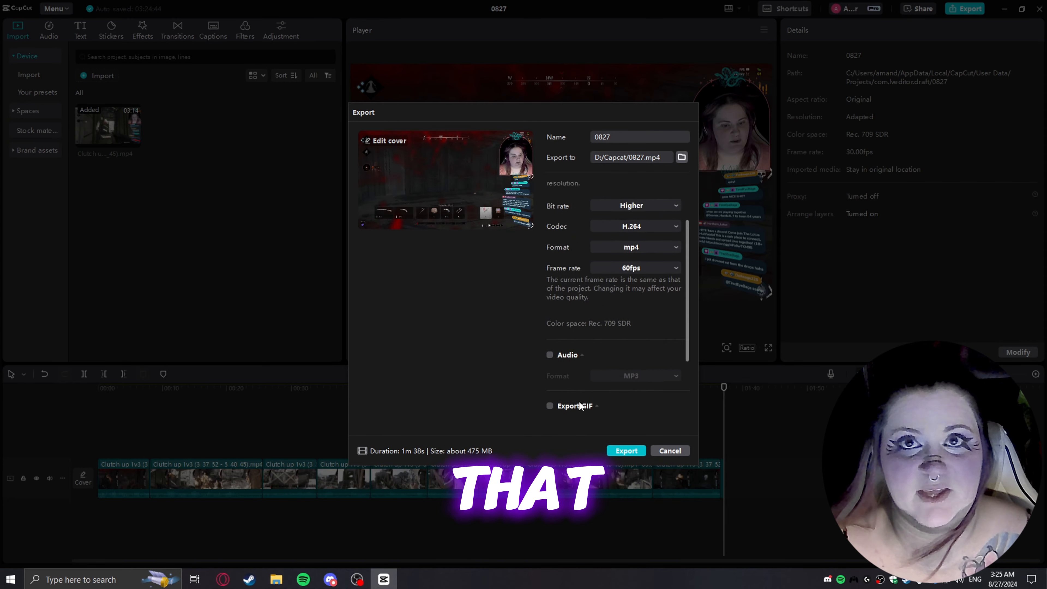
scroll(557, 322, up, 2)
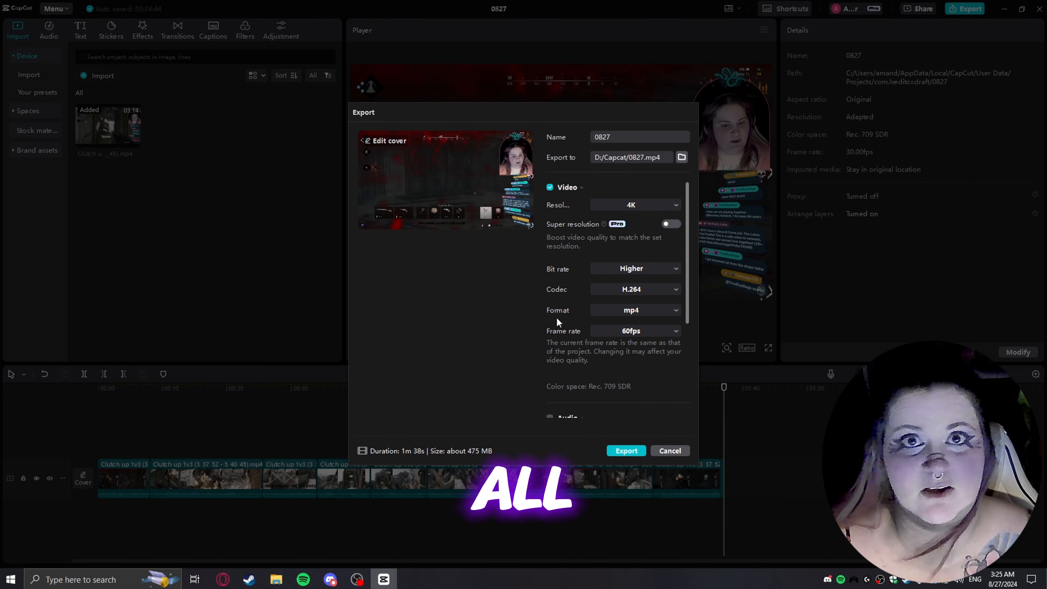
click(621, 451)
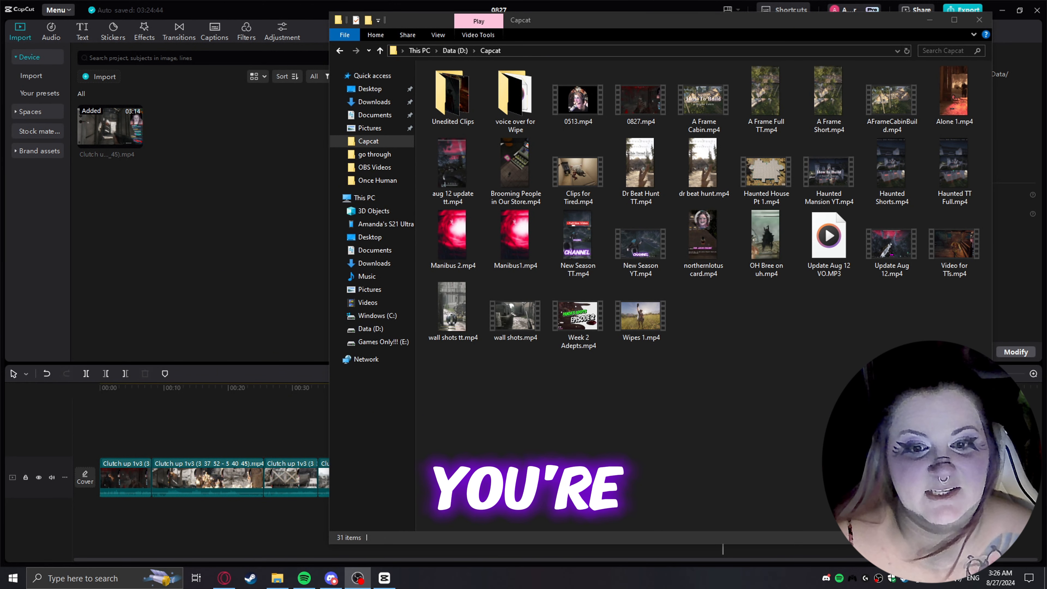
Import the exported 0827.mp4 from the Capcat folder into the project's media.
click(713, 394)
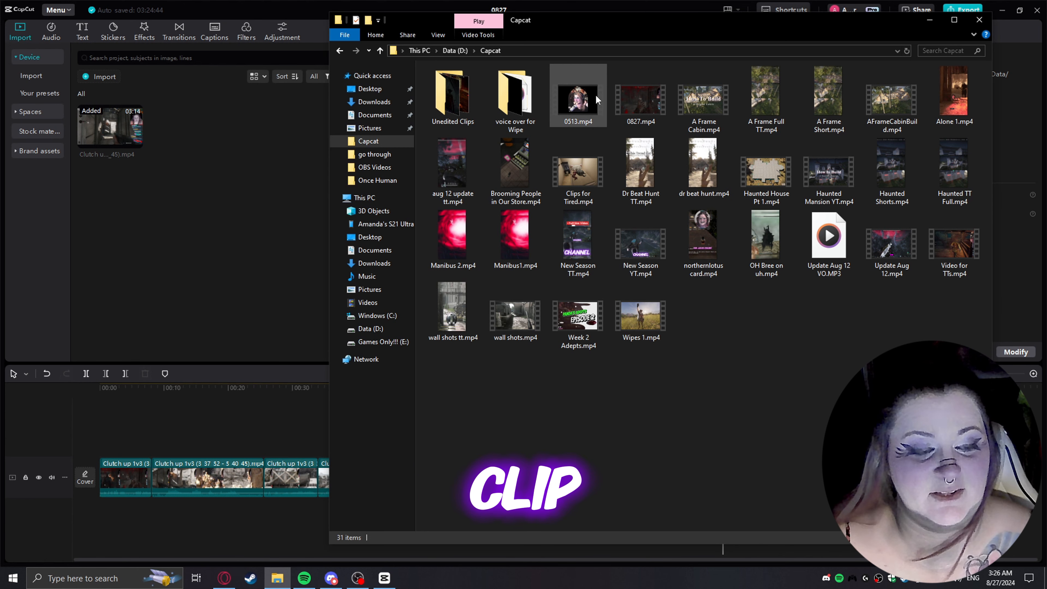
click(649, 102)
drag(649, 102, 143, 229)
Delete all the clips from the timeline and place 0827.mp4 at its start instead.
key(ctrl+a)
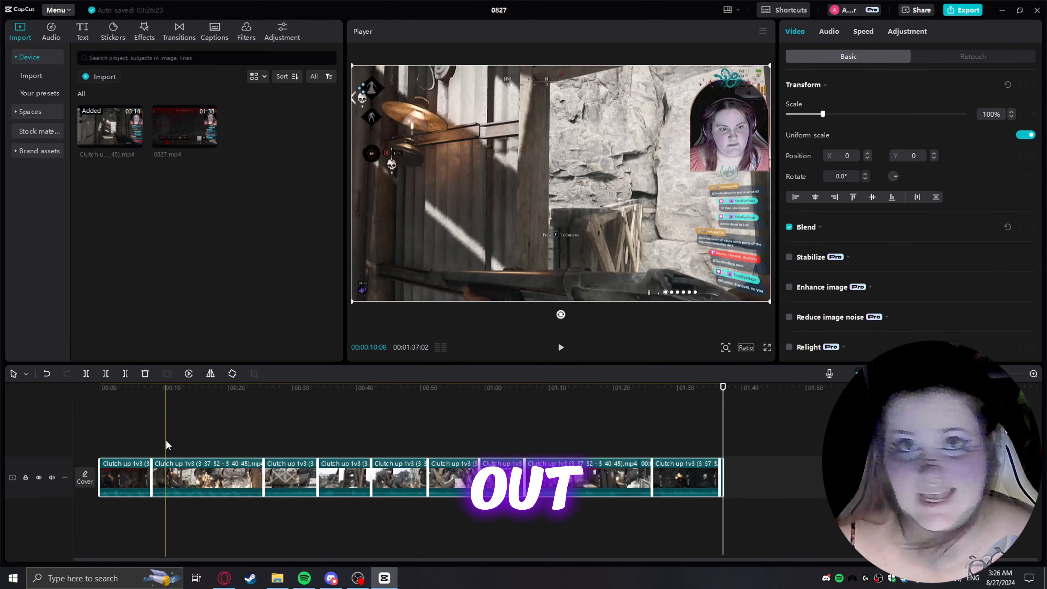
key(Delete)
drag(183, 127, 103, 478)
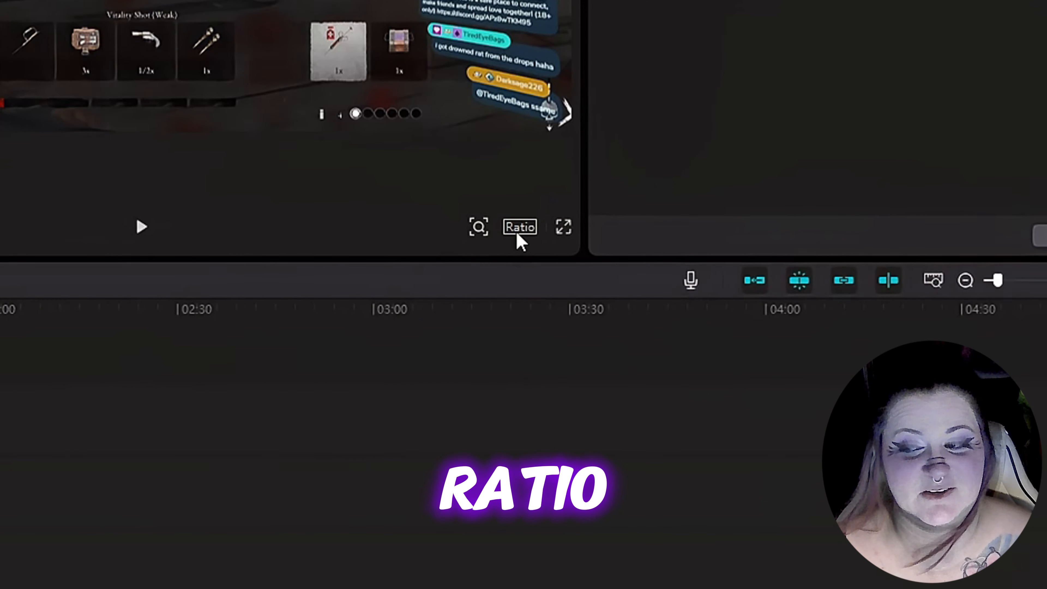
Copy the 0827.mp4 clip and paste it twice at the start, stacking three copies on separate tracks.
click(517, 231)
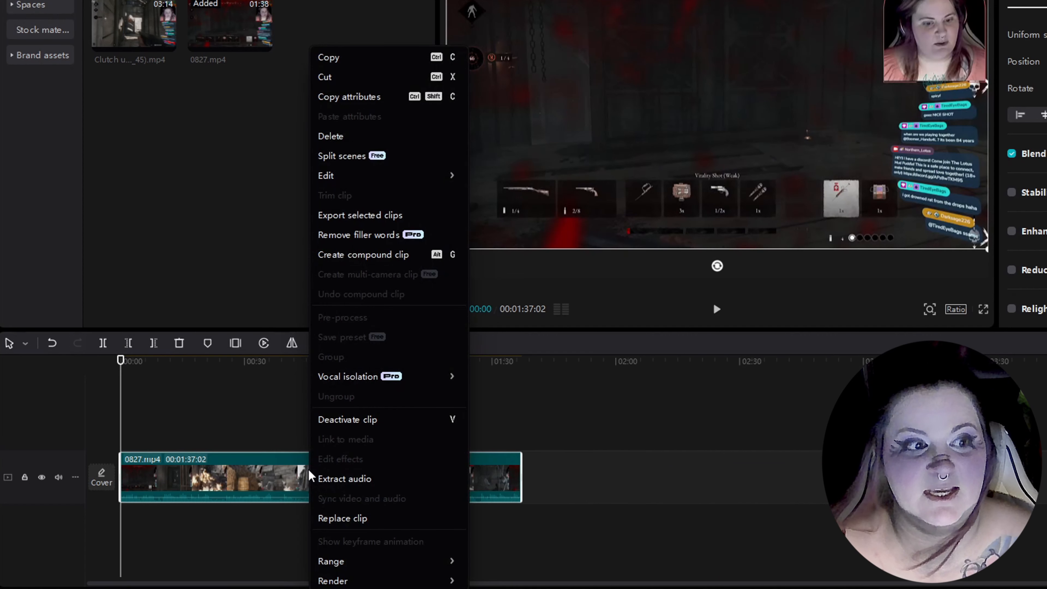
click(336, 66)
right_click(485, 424)
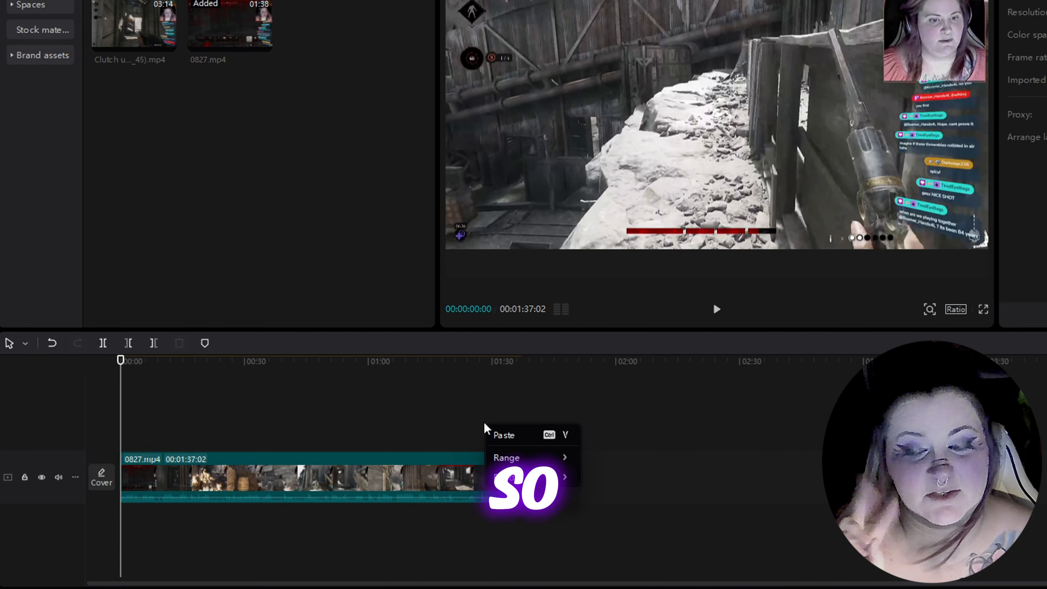
click(495, 432)
right_click(526, 396)
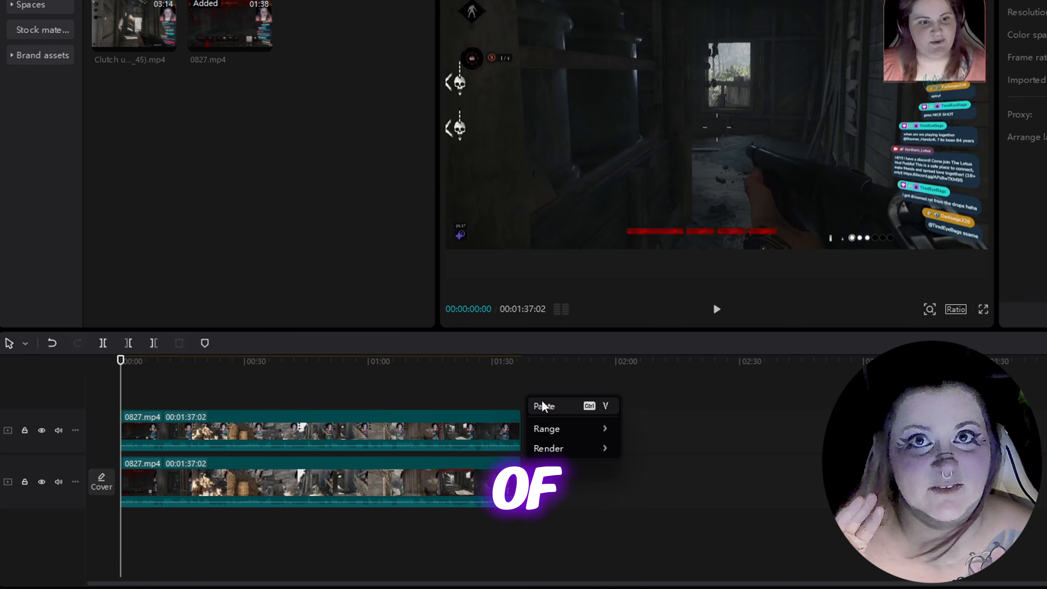
click(534, 406)
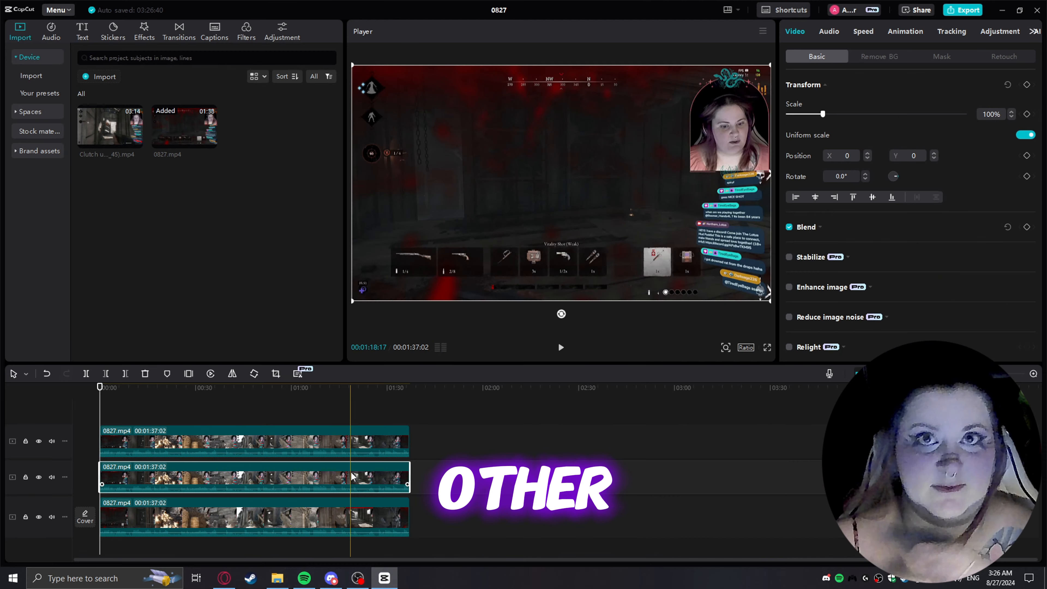
Mute the middle and upper copies of 0827.mp4 by lowering their volume to -∞ dB.
click(830, 32)
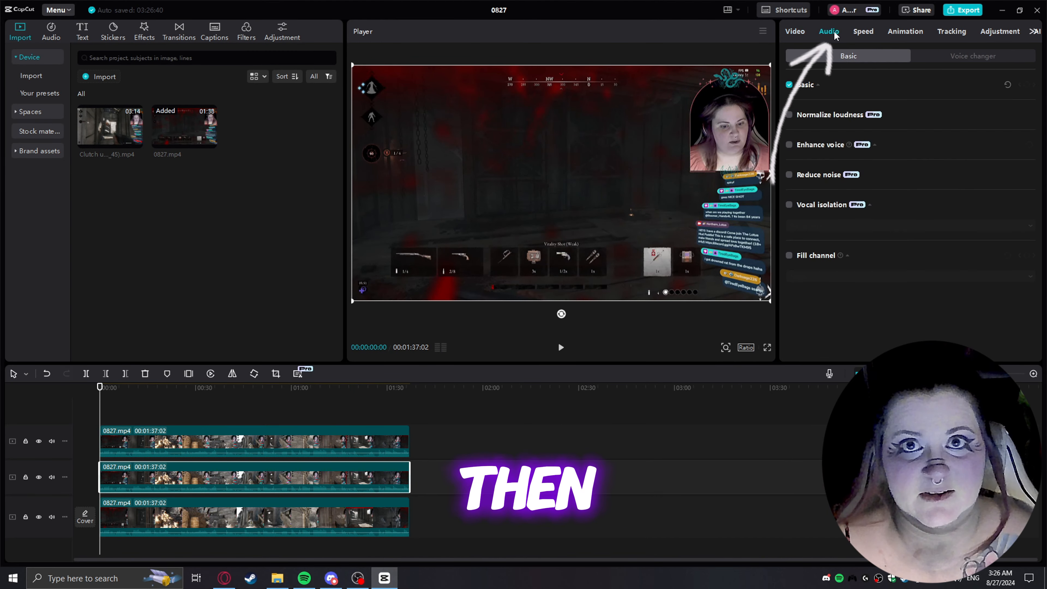
drag(920, 114, 785, 116)
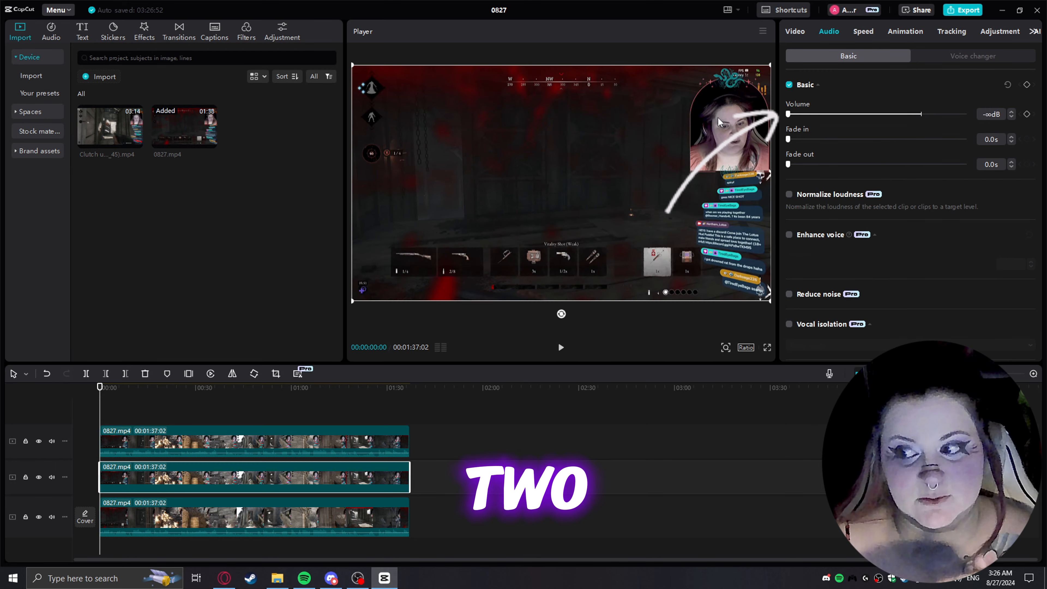
click(299, 443)
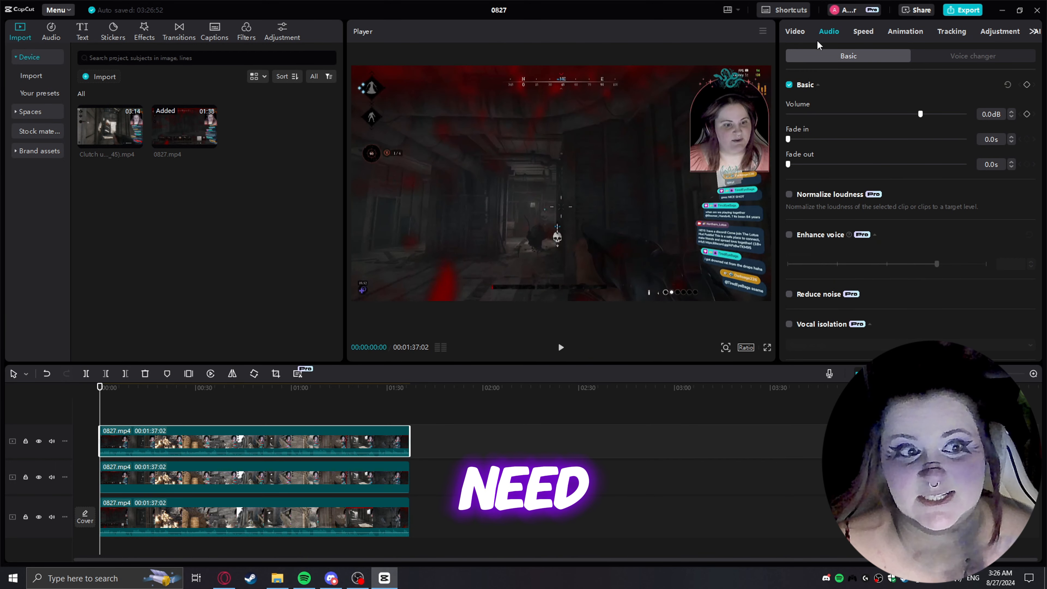
drag(918, 115, 687, 113)
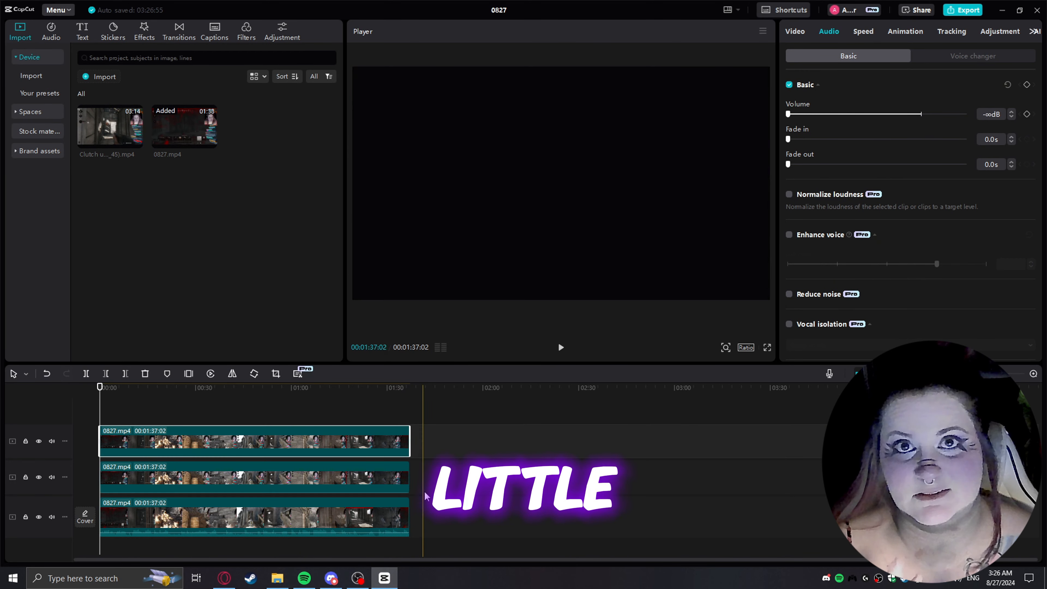
Set the project's aspect ratio to 9:16 and scale the lowest copy of 0827.mp4 up to 316%.
click(432, 490)
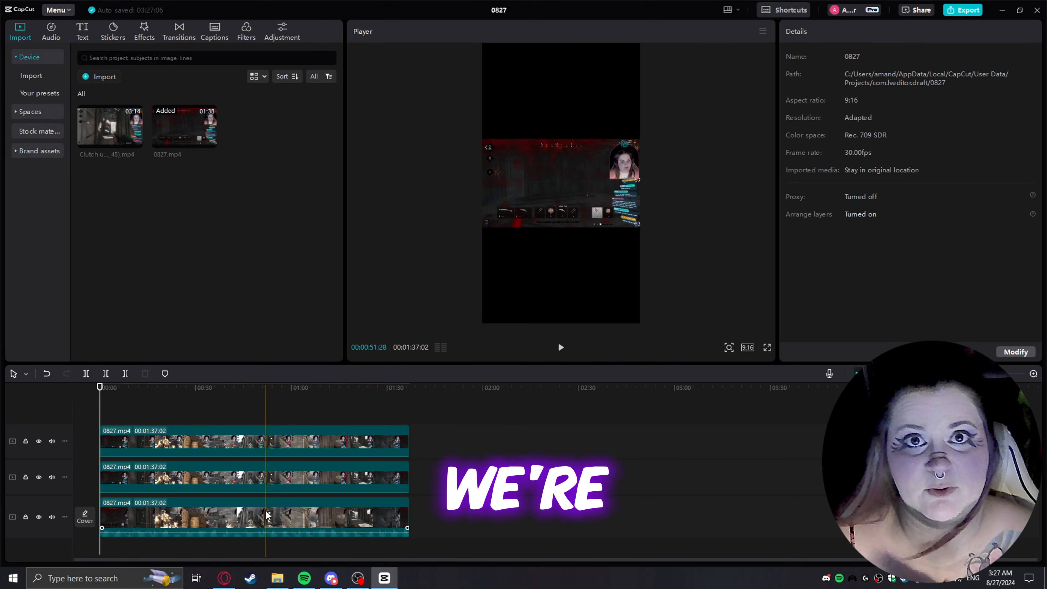
click(267, 514)
drag(483, 228, 301, 425)
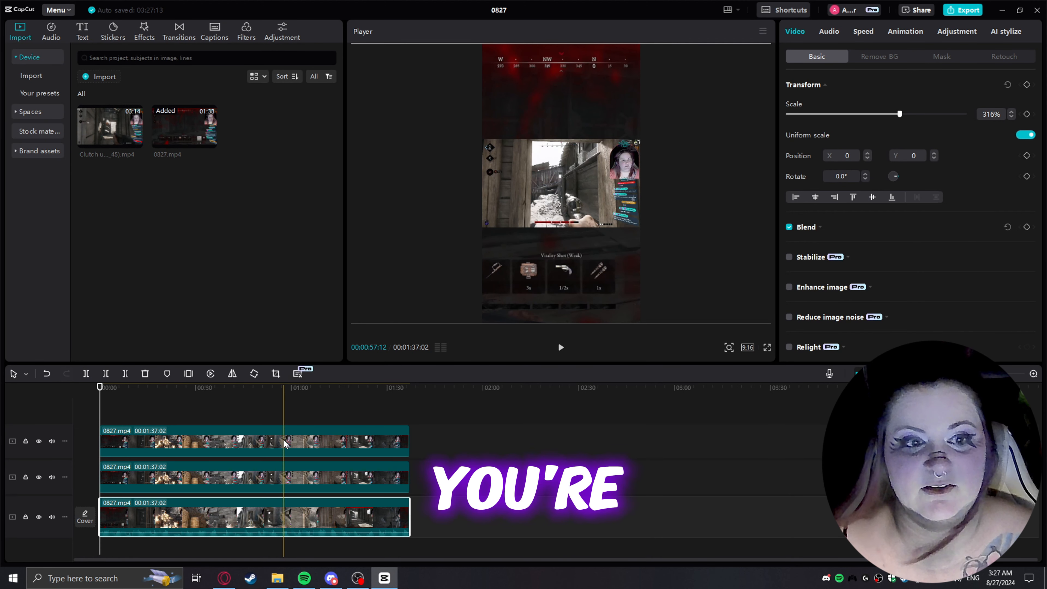
Find the Blur video effect, apply it to the lowest clip at strength 100, and preview the frame at 00:00:23:12.
click(143, 32)
click(137, 56)
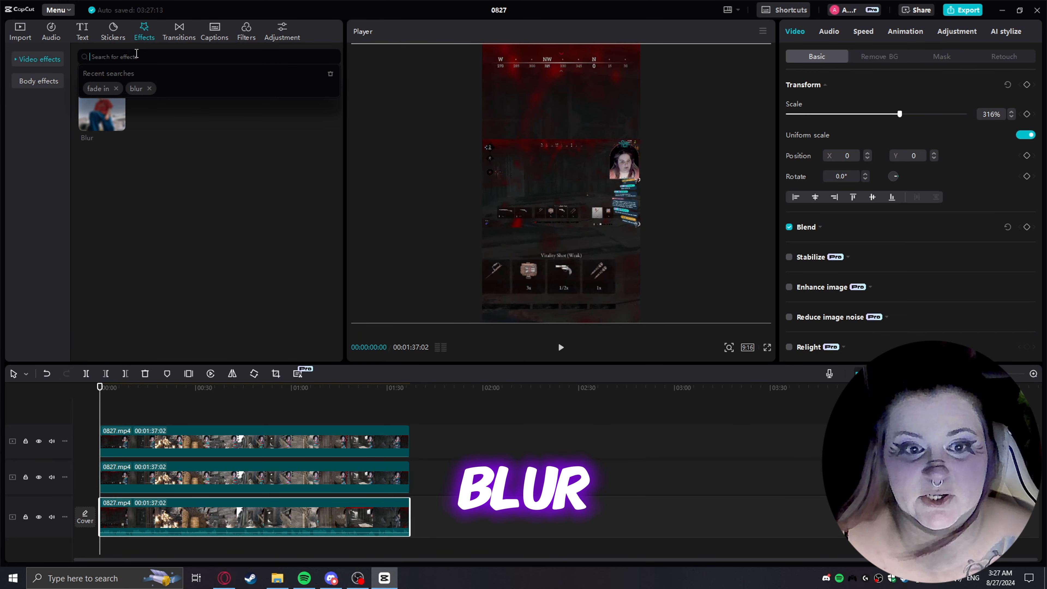
text(blur)
key(Return)
mouse_move(102, 109)
drag(102, 109, 165, 524)
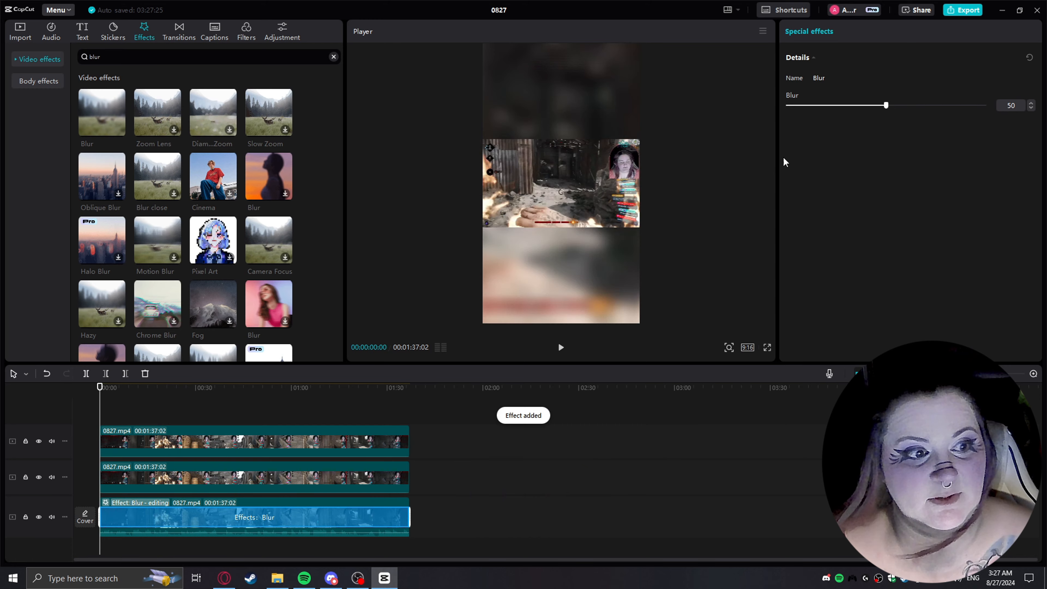
drag(885, 107, 984, 105)
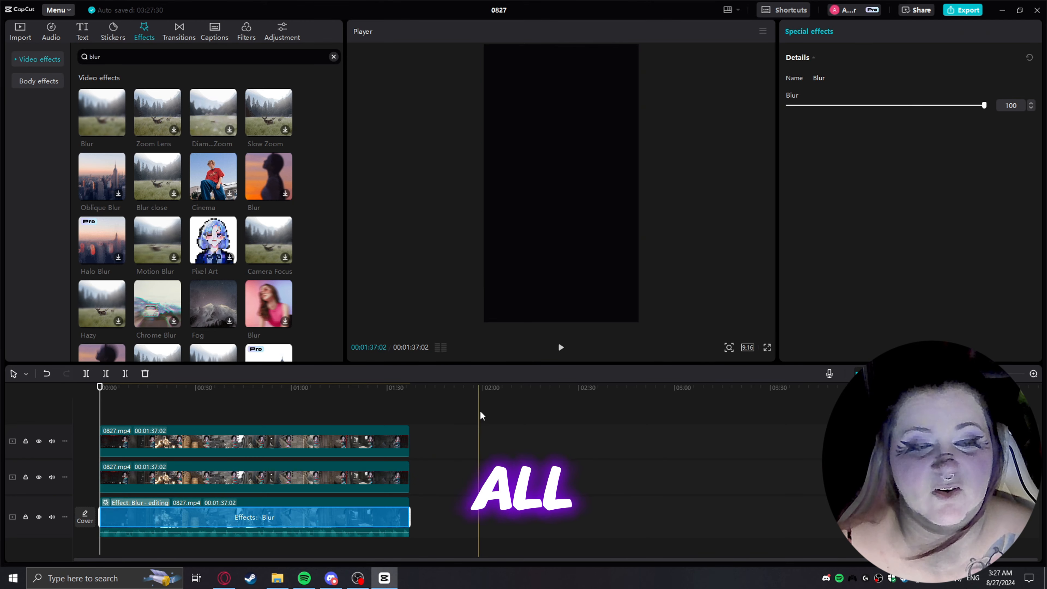
click(174, 392)
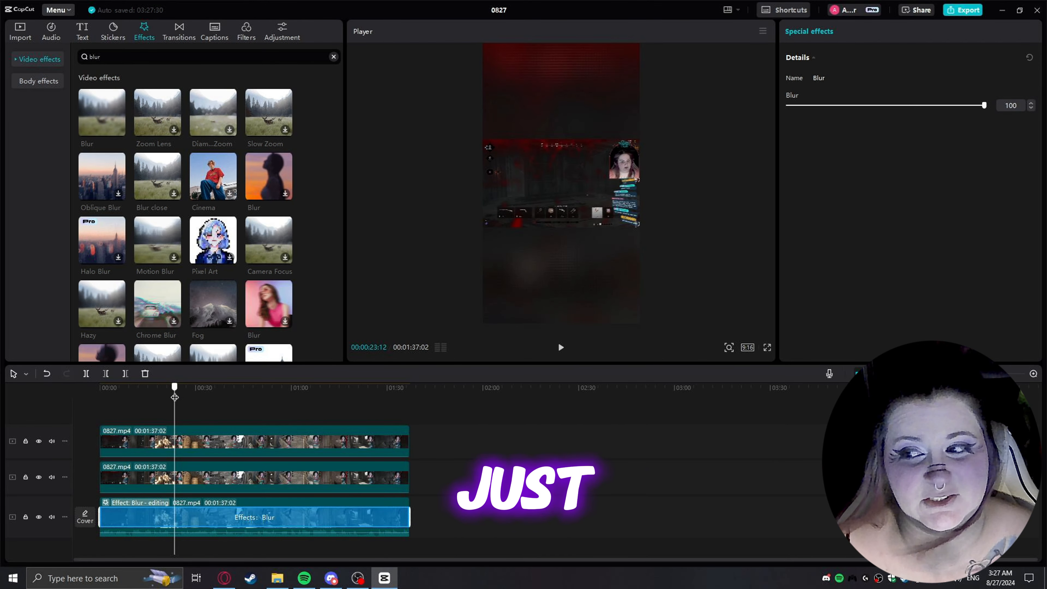